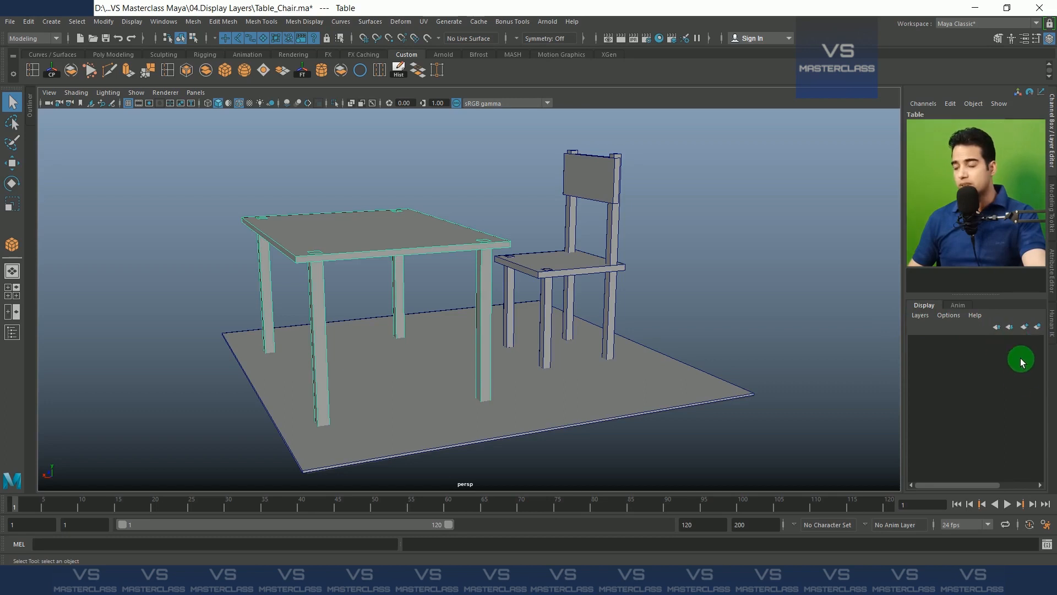
# Create a new empty display layer and add the selected table to it
pyautogui.click(834, 326)
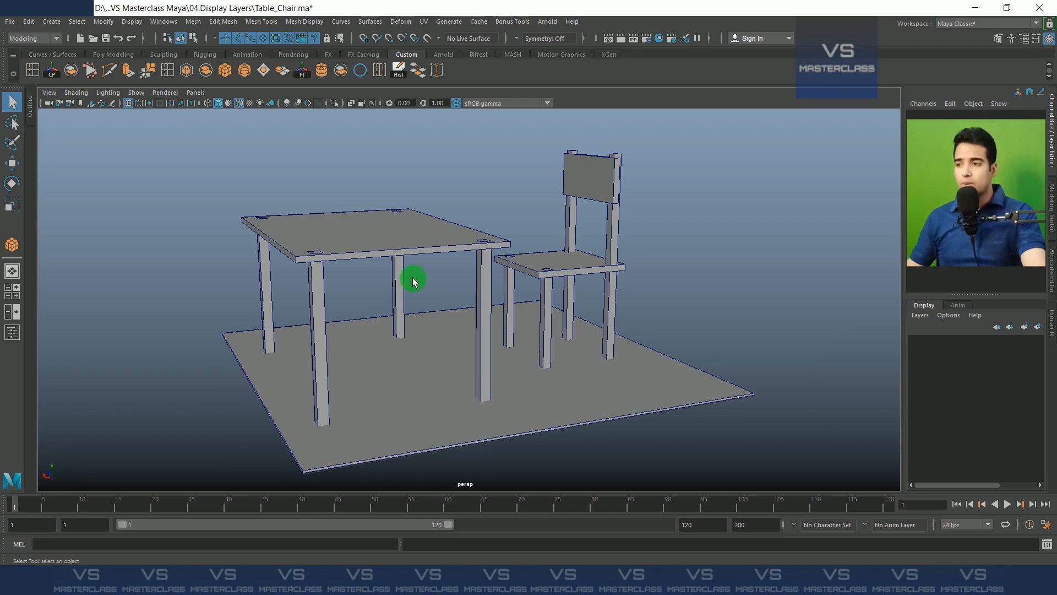
pyautogui.click(363, 236)
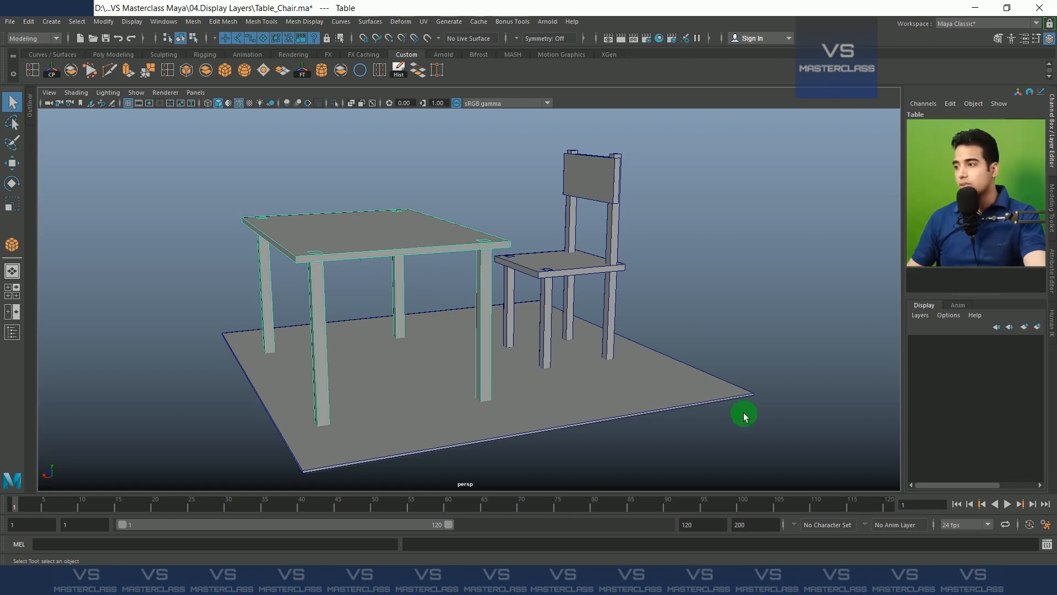
pyautogui.click(1022, 332)
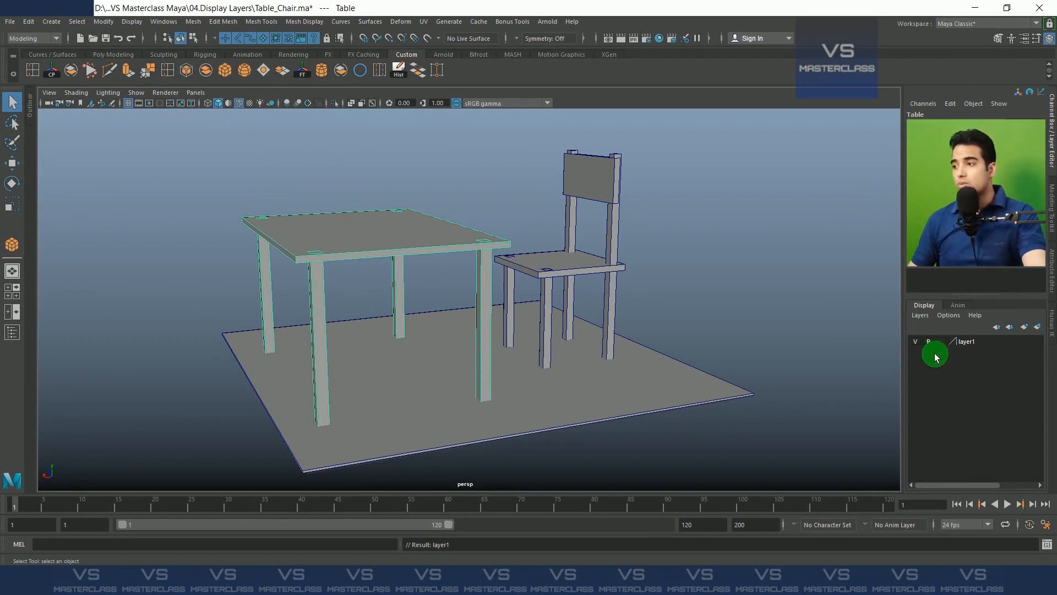
pyautogui.click(973, 342)
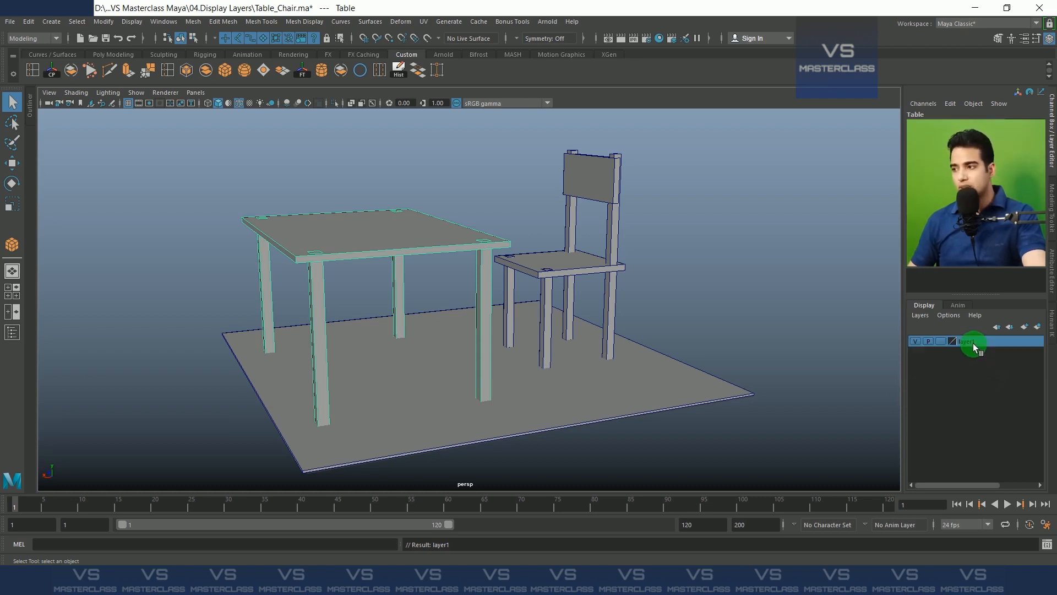
pyautogui.rightClick(973, 343)
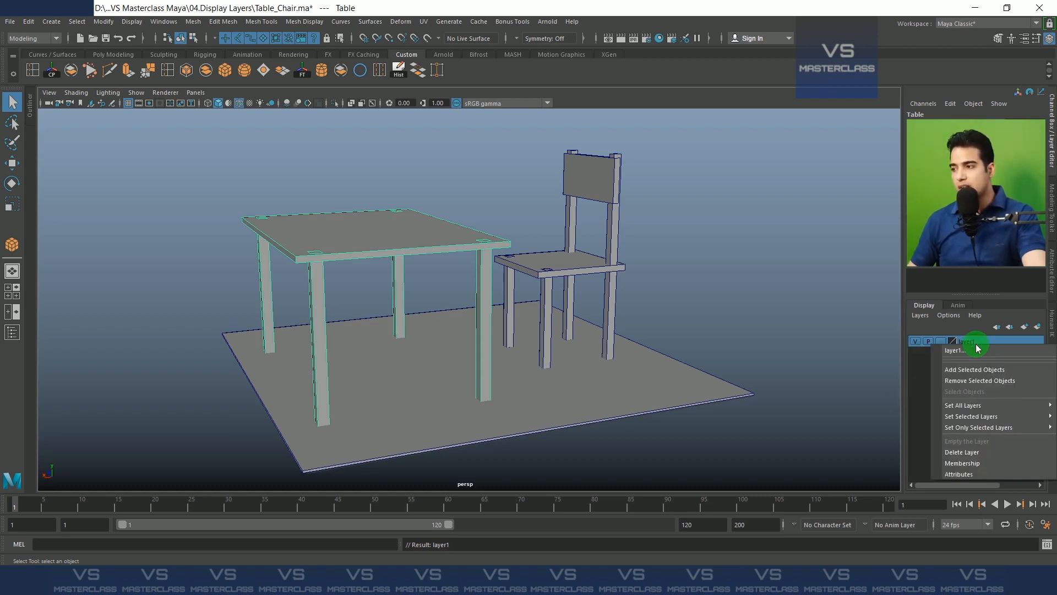
pyautogui.click(1046, 372)
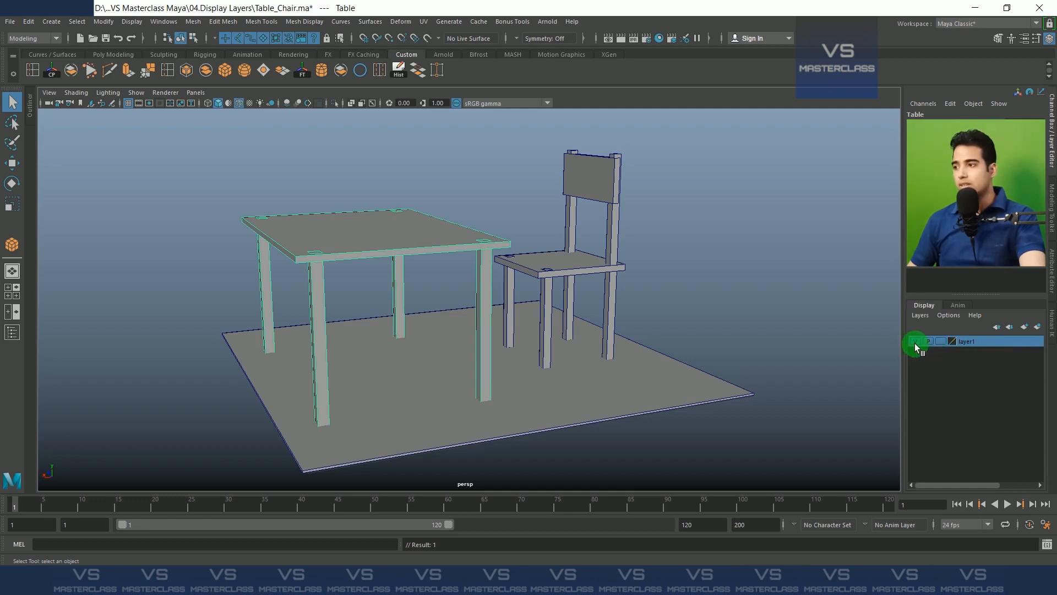
pyautogui.rightClick(978, 343)
pyautogui.click(986, 370)
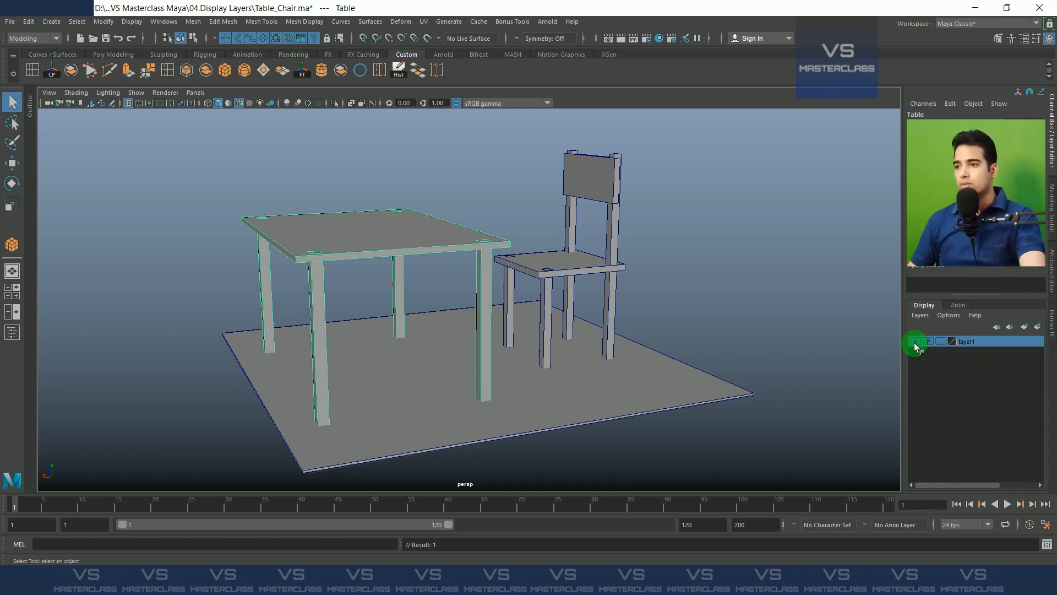
# Toggle the visibility of layer1 off and on to check that it controls the table
pyautogui.click(914, 341)
pyautogui.click(915, 341)
pyautogui.click(915, 342)
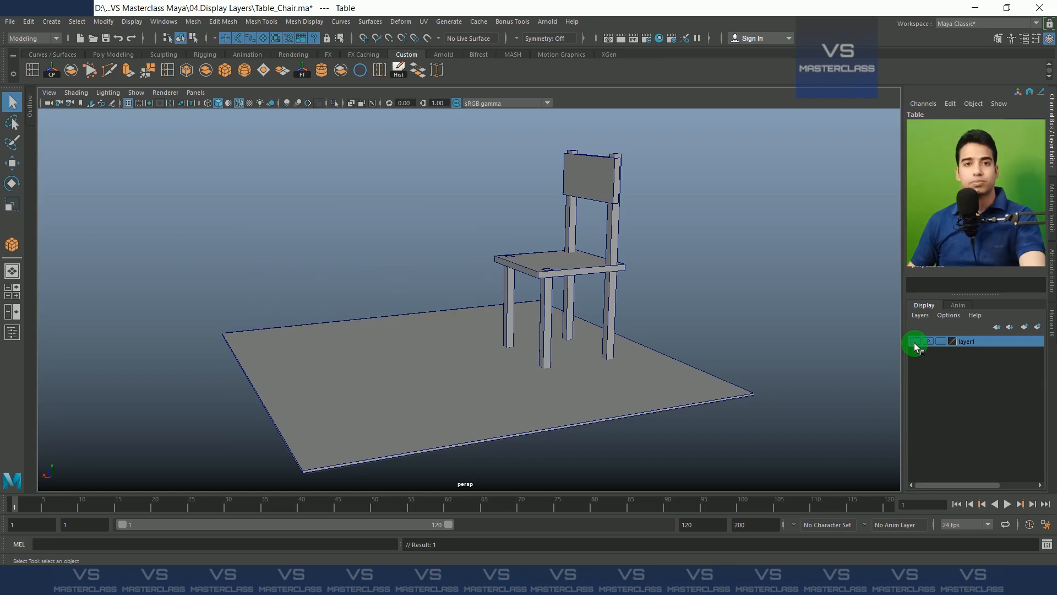
pyautogui.click(914, 342)
pyautogui.click(914, 341)
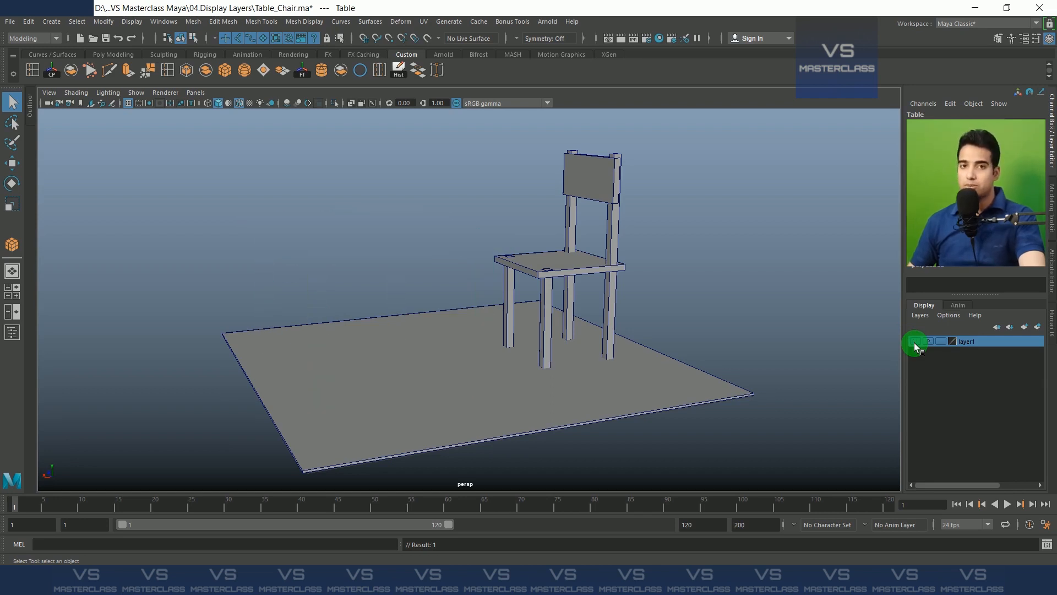
pyautogui.click(914, 342)
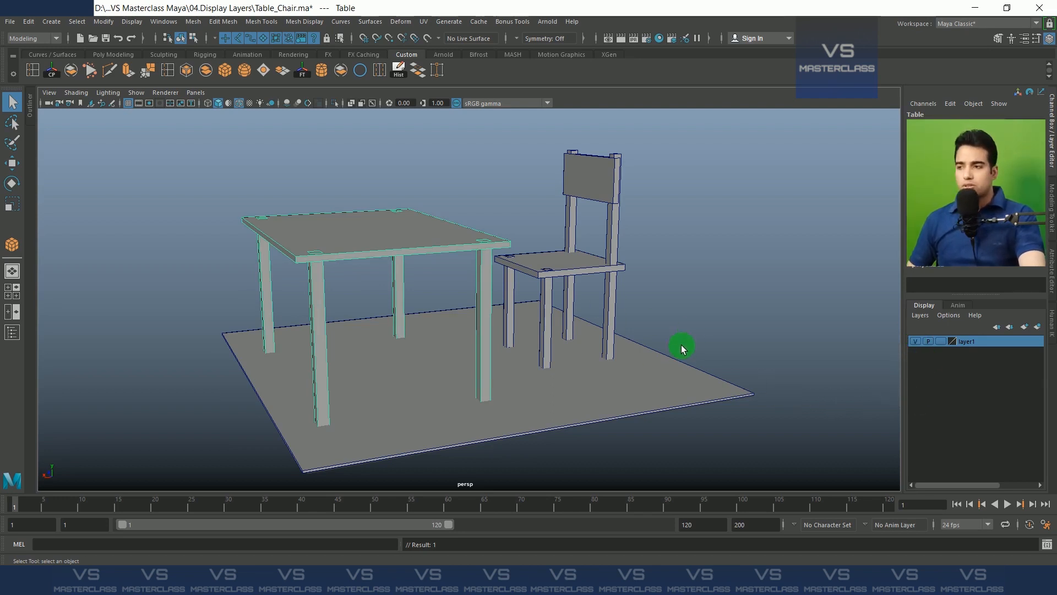
# Select the chair and create a second display layer directly from the selection
pyautogui.click(574, 268)
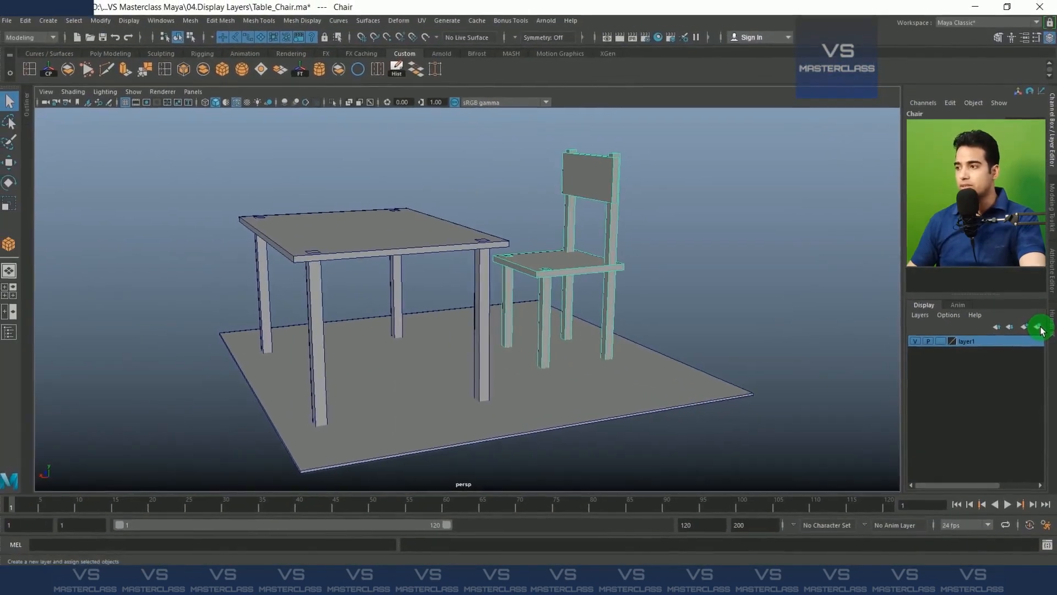
pyautogui.click(1039, 328)
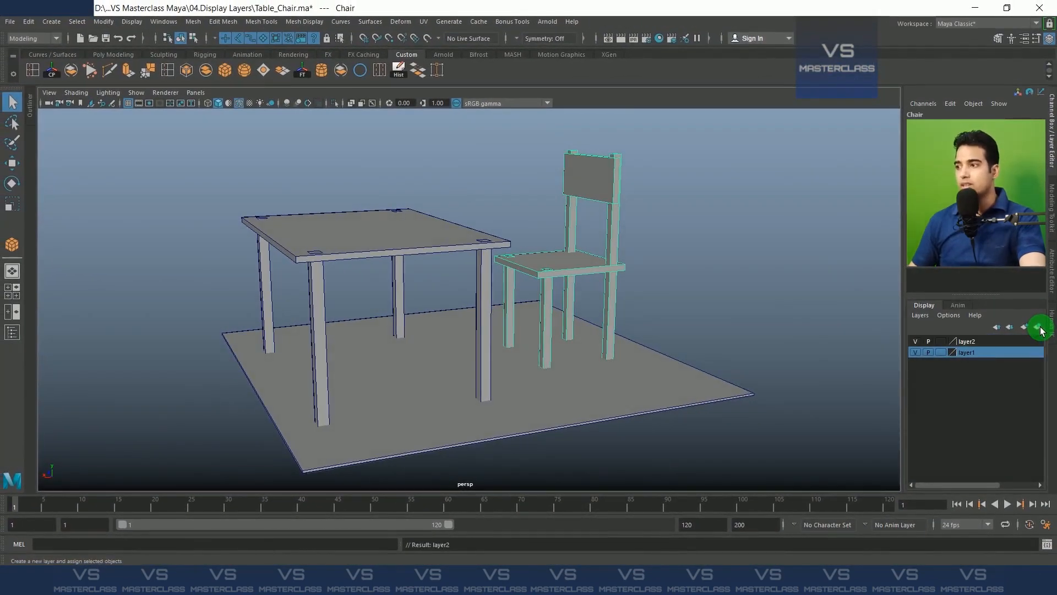
pyautogui.click(980, 340)
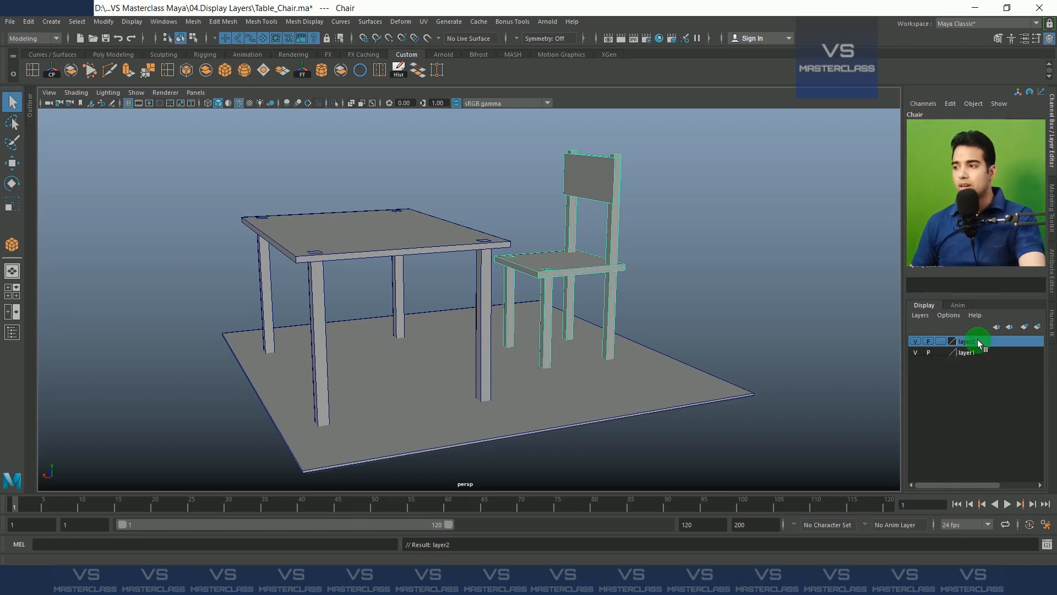
pyautogui.rightClick(977, 339)
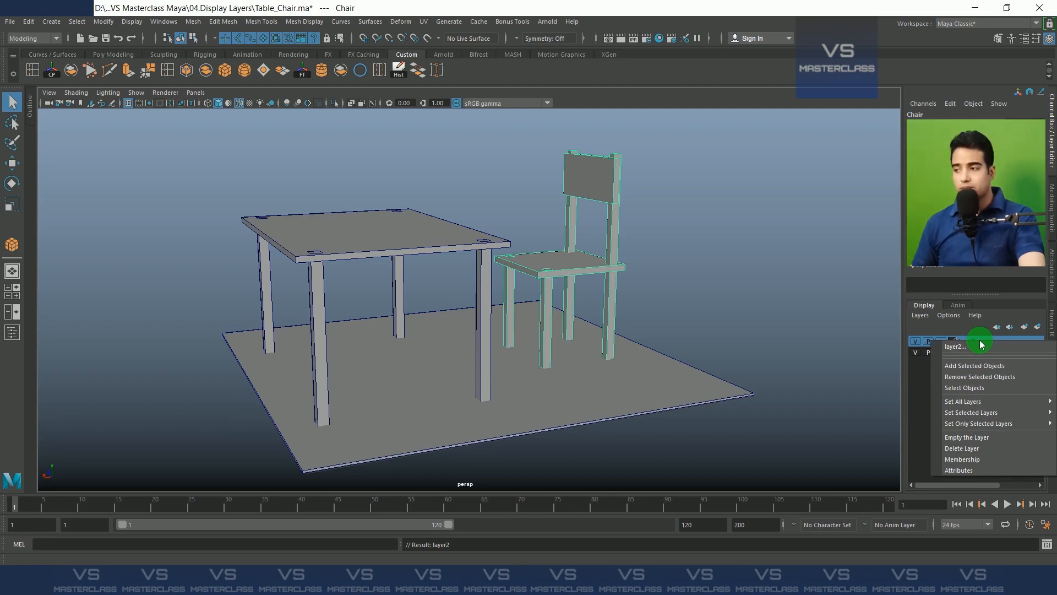
pyautogui.click(915, 373)
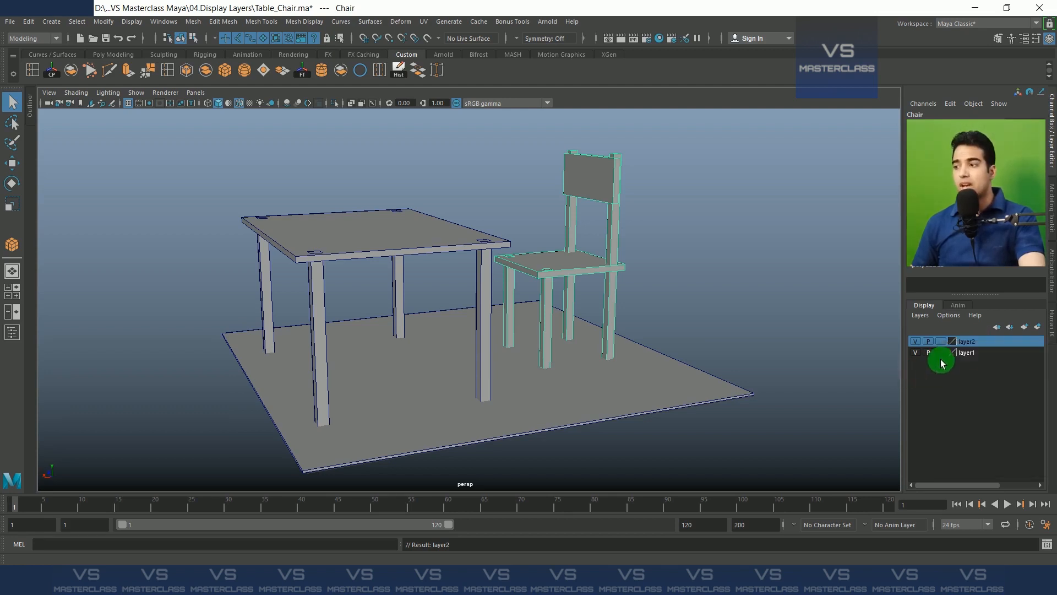
# Toggle the visibility of layer2 off and on to check that it controls the chair
pyautogui.moveTo(962, 356); pyautogui.dragTo(917, 345)
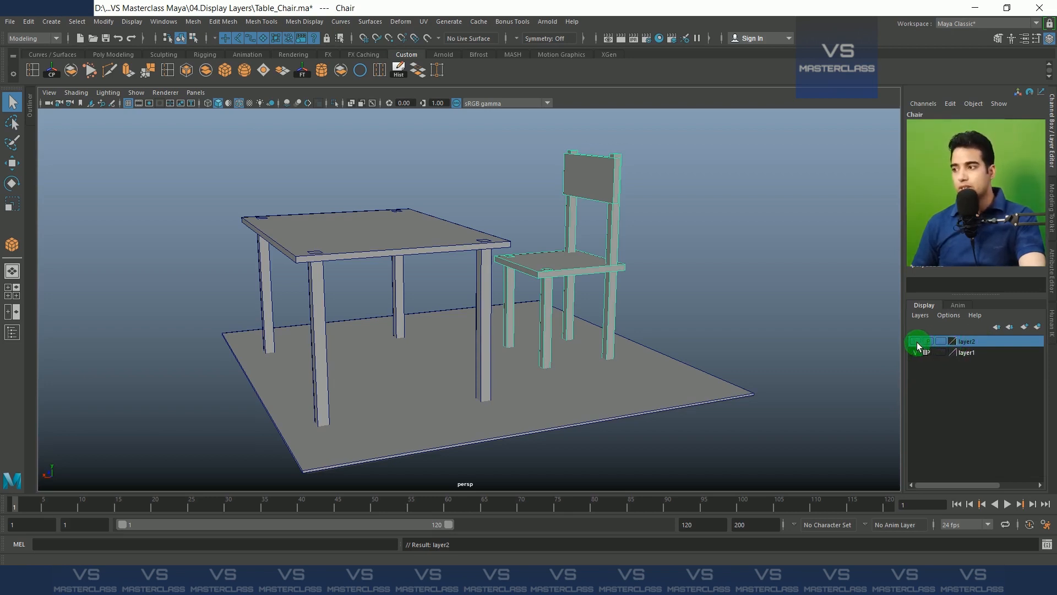
pyautogui.moveTo(917, 345); pyautogui.dragTo(917, 345)
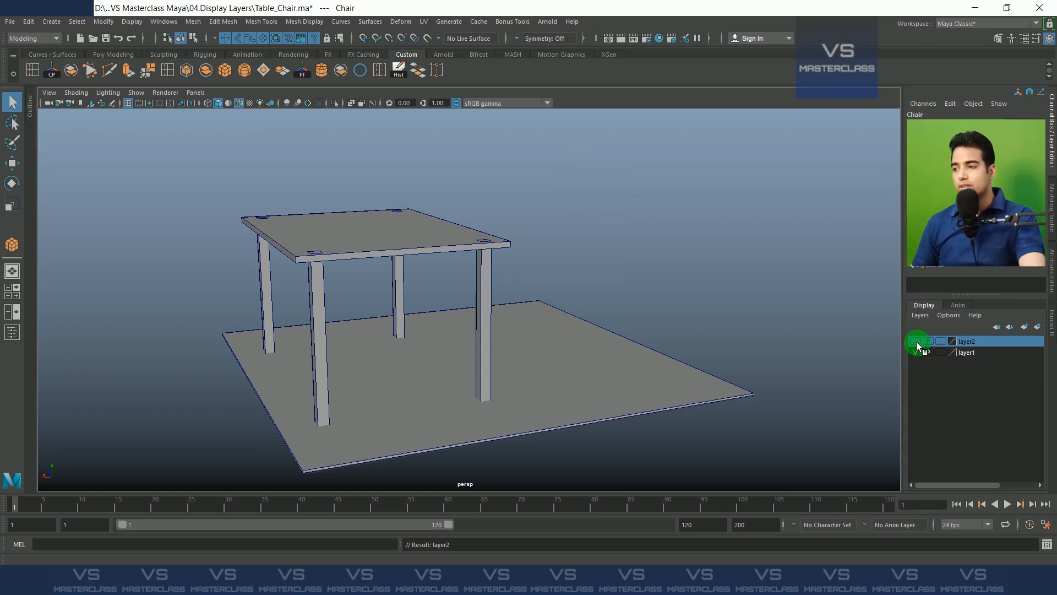
pyautogui.click(918, 346)
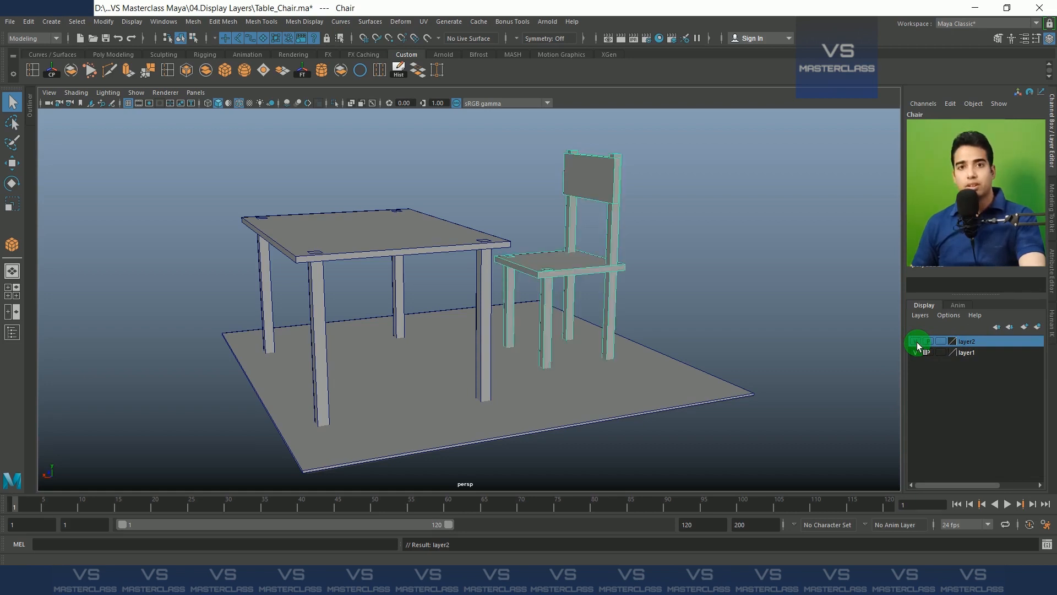
pyautogui.click(918, 345)
pyautogui.click(917, 345)
pyautogui.click(917, 345)
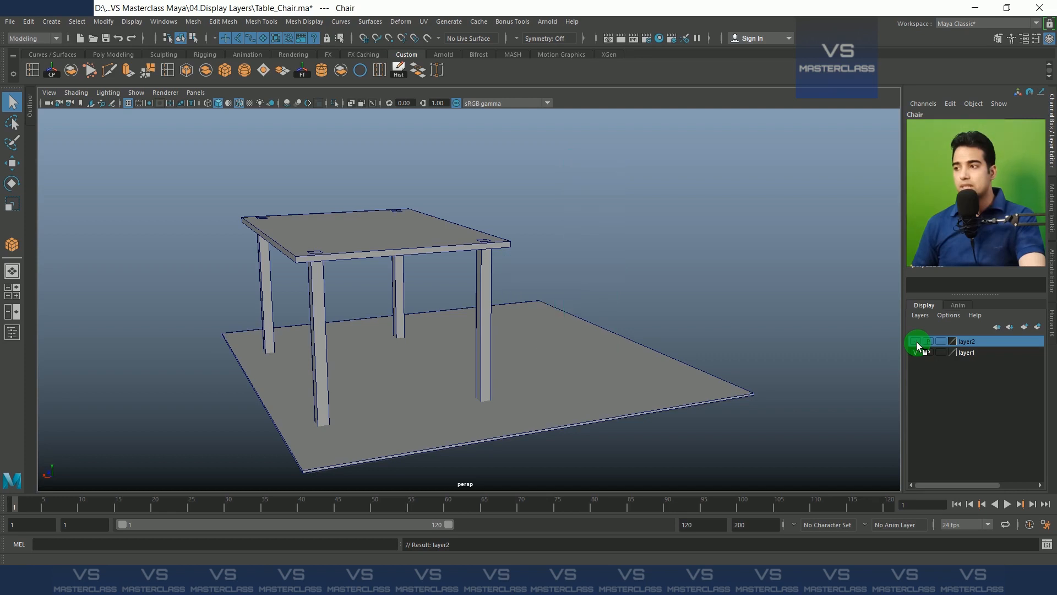
pyautogui.click(917, 345)
pyautogui.click(917, 345)
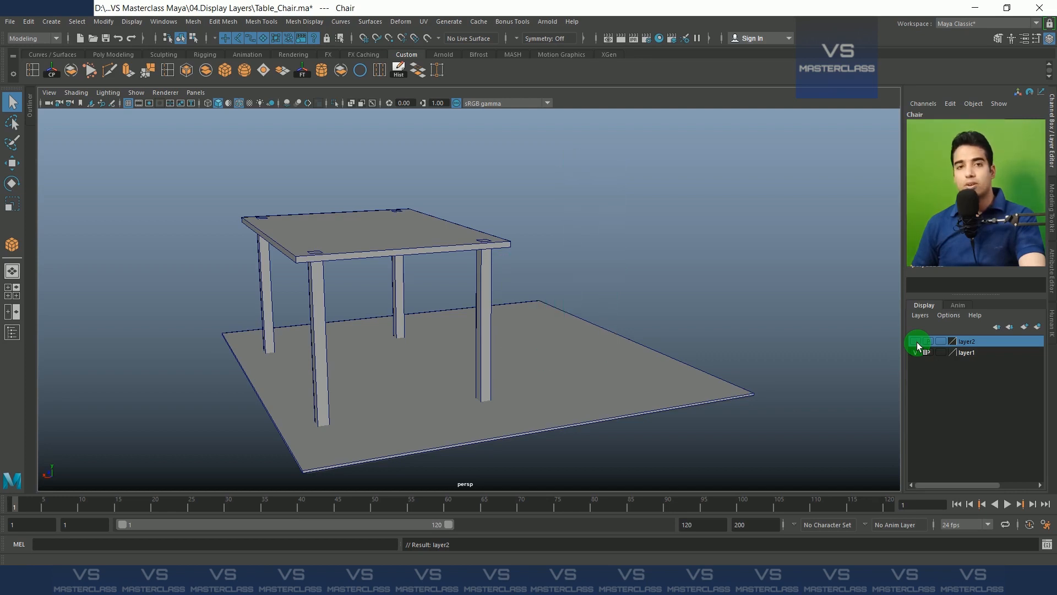
pyautogui.click(918, 345)
pyautogui.click(918, 345)
pyautogui.click(917, 345)
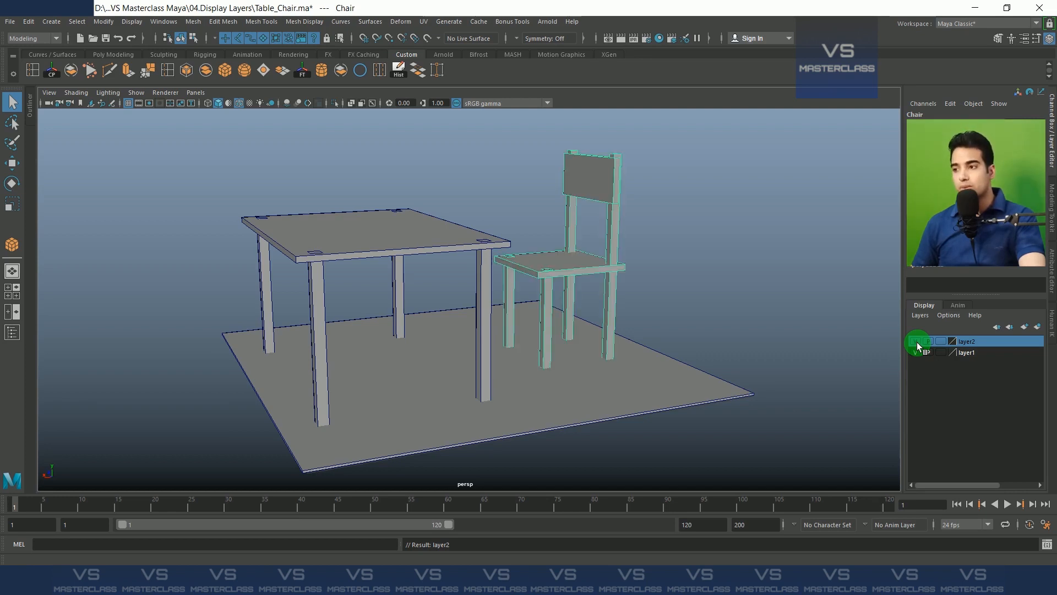
pyautogui.click(917, 345)
pyautogui.click(918, 345)
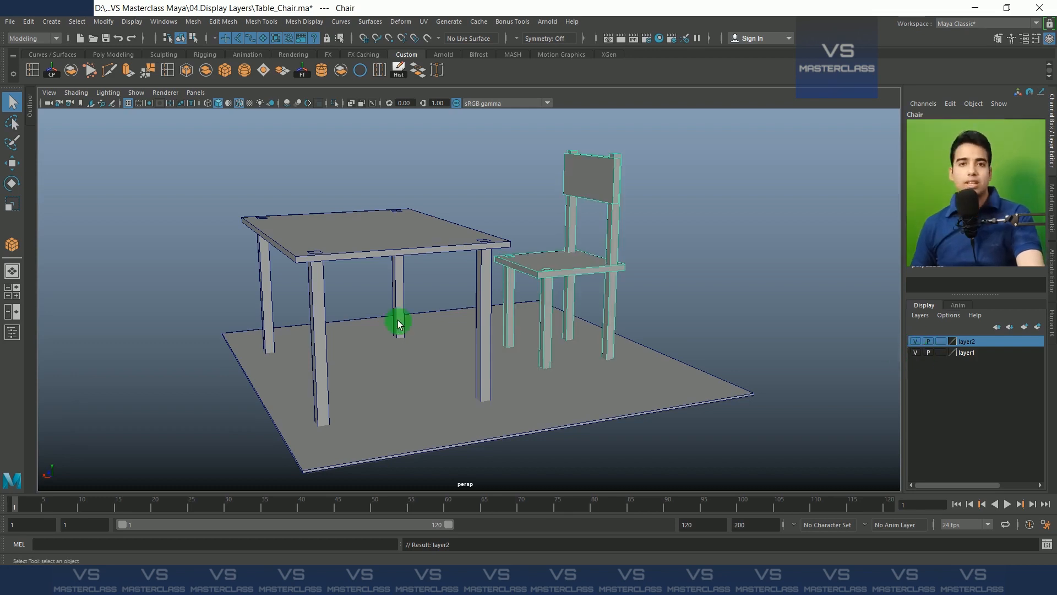
# Hide both layer2 and layer1, and make both layers visible again
pyautogui.click(916, 342)
pyautogui.click(916, 354)
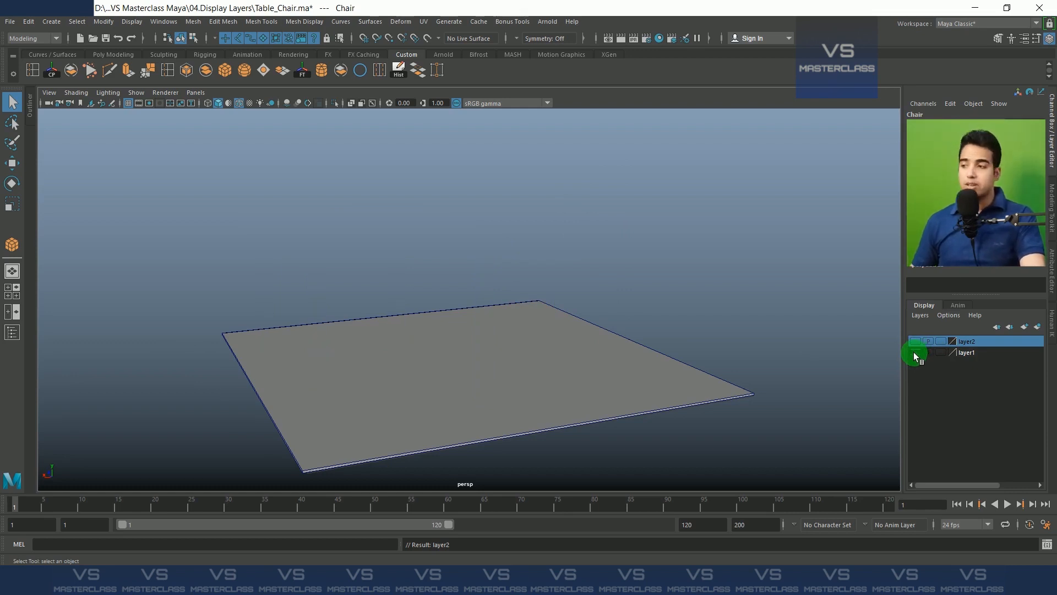
pyautogui.click(916, 354)
pyautogui.click(916, 341)
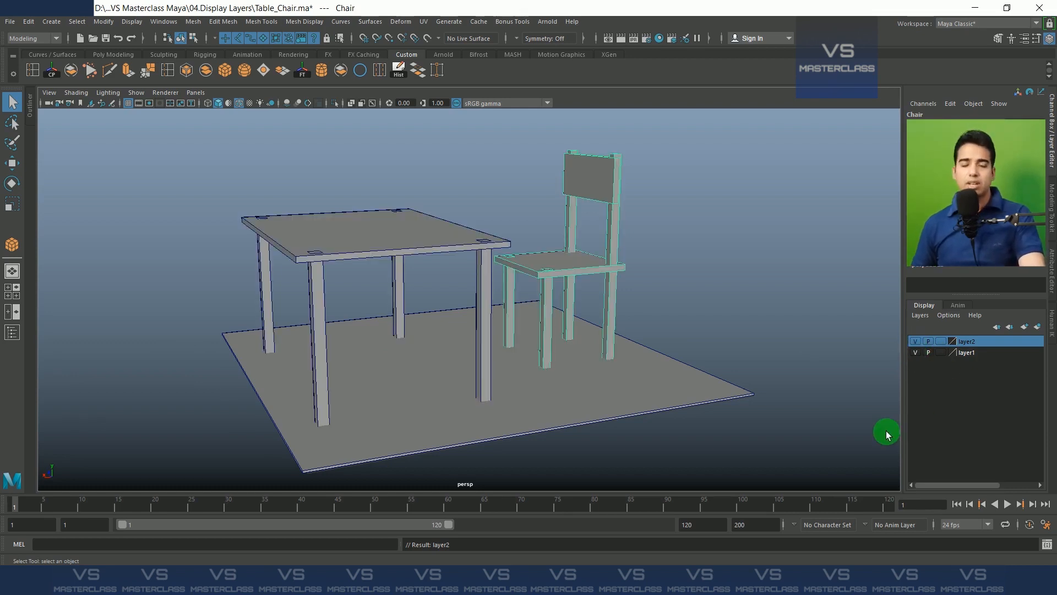